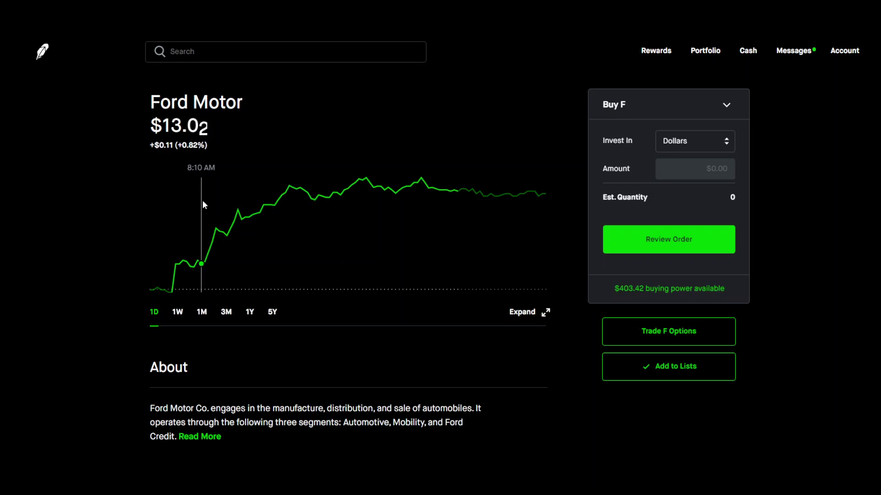
Step: View Ford's 1W price chart, then open the Ford options chain to trade
left_click(182, 320)
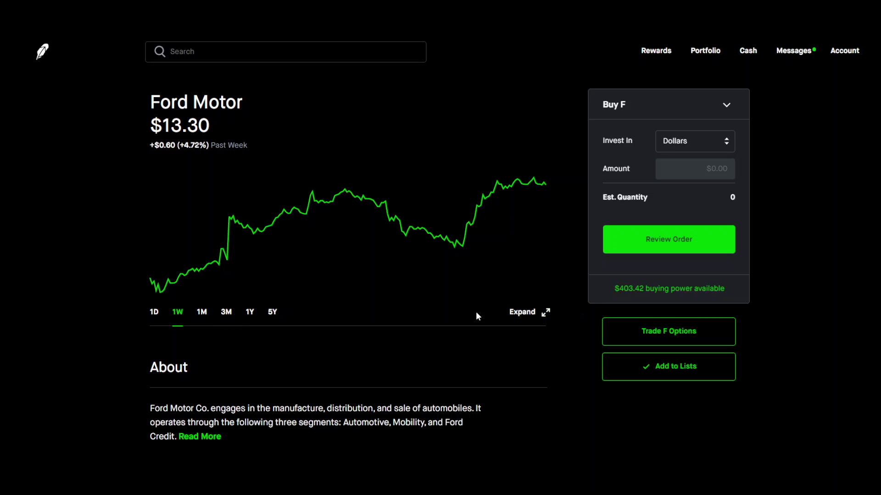
left_click(666, 339)
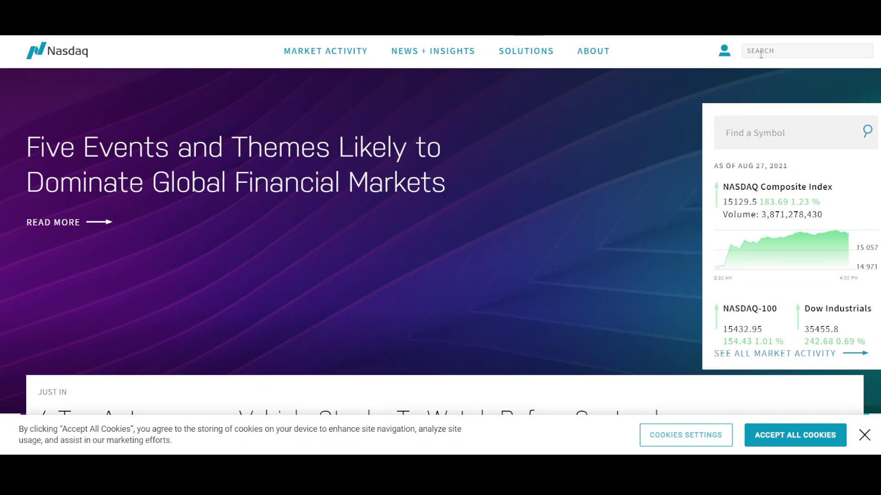
Step: On Nasdaq, look up Ford Motor (F) and check its dividend history of $0.15 payouts
left_click(760, 54)
type("f")
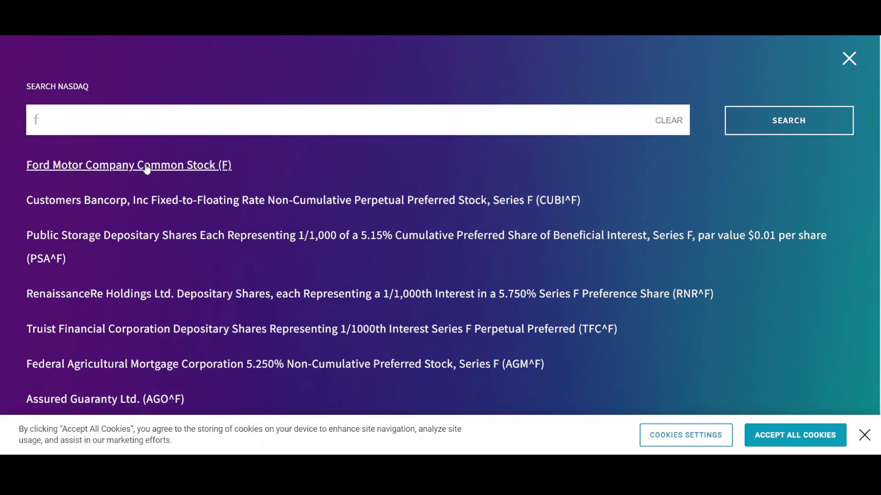
left_click(144, 166)
scroll(73, 348, "down", 4)
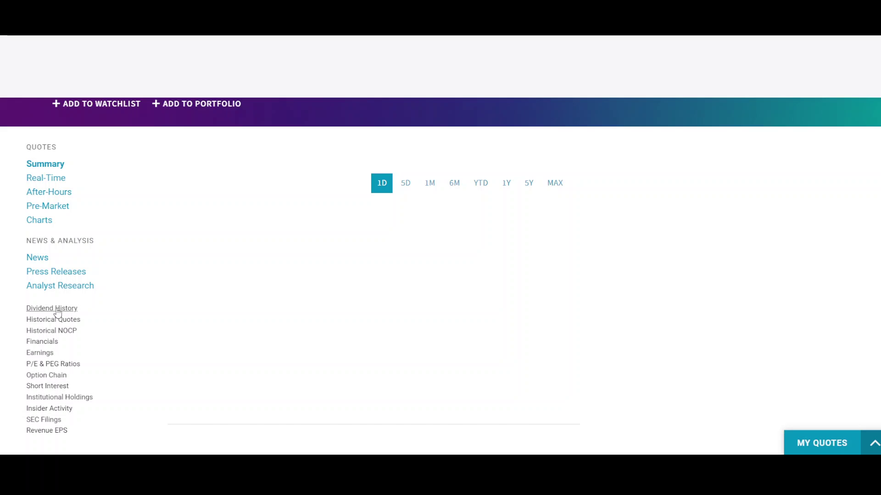
left_click(56, 310)
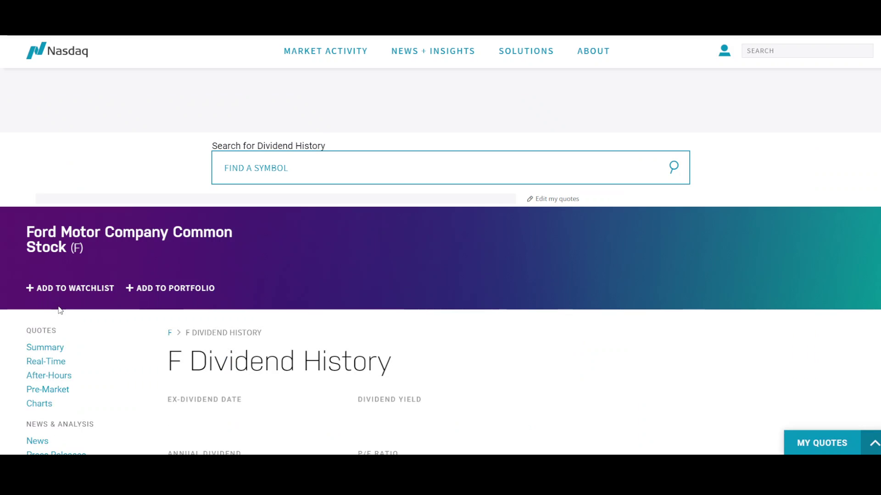
scroll(283, 287, "down", 5)
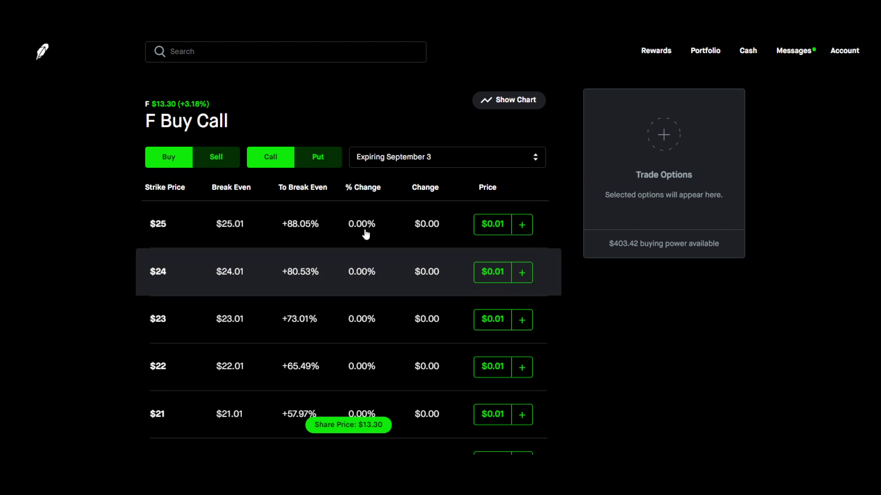
Step: Switch the Ford chain to selling September 3 puts and locate the $14.5 strike
left_click(218, 160)
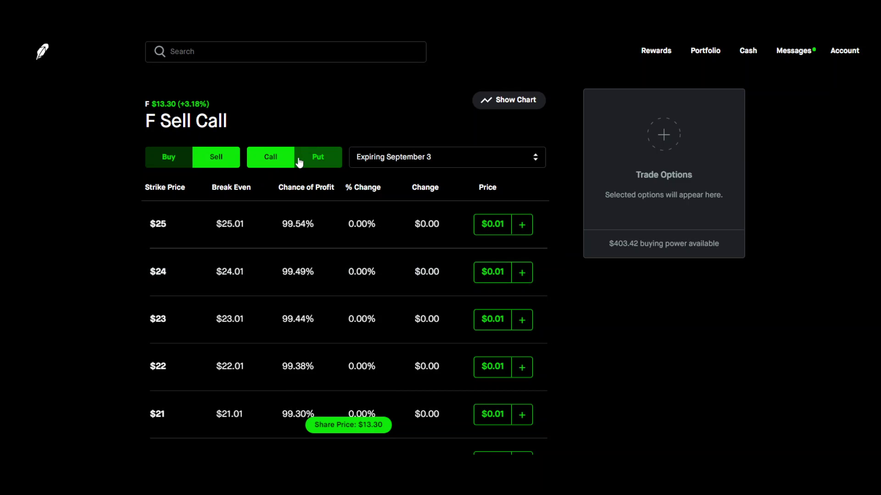
left_click(318, 164)
scroll(435, 303, "down", 15)
scroll(359, 429, "down", 7)
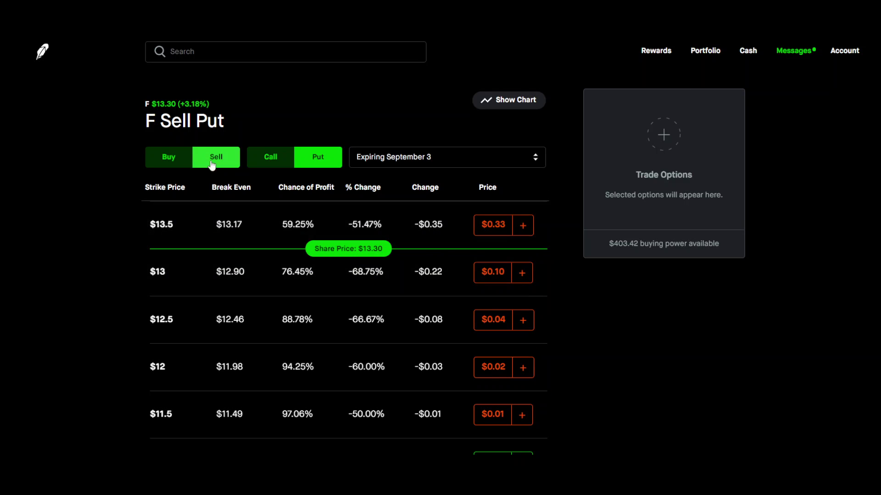
scroll(278, 321, "up", 1)
scroll(278, 323, "up", 2)
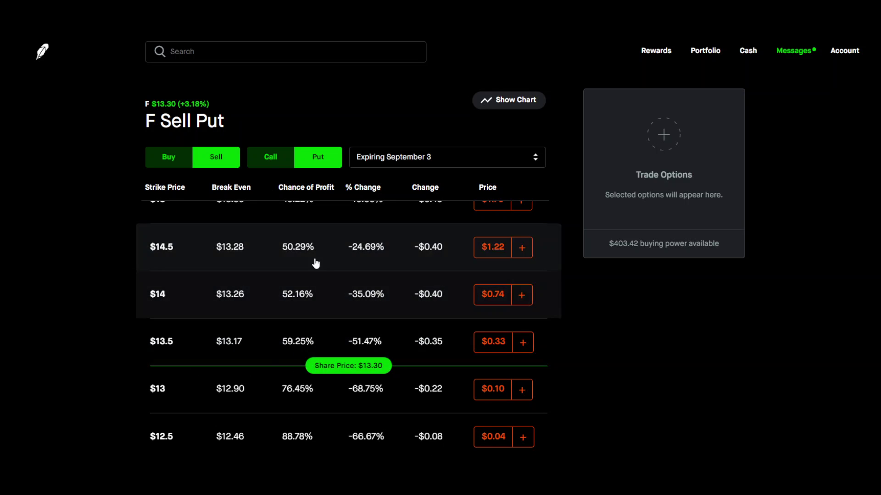
Step: Add a short $14.5 put, a short $15 call and a long $15.5 call
left_click(522, 248)
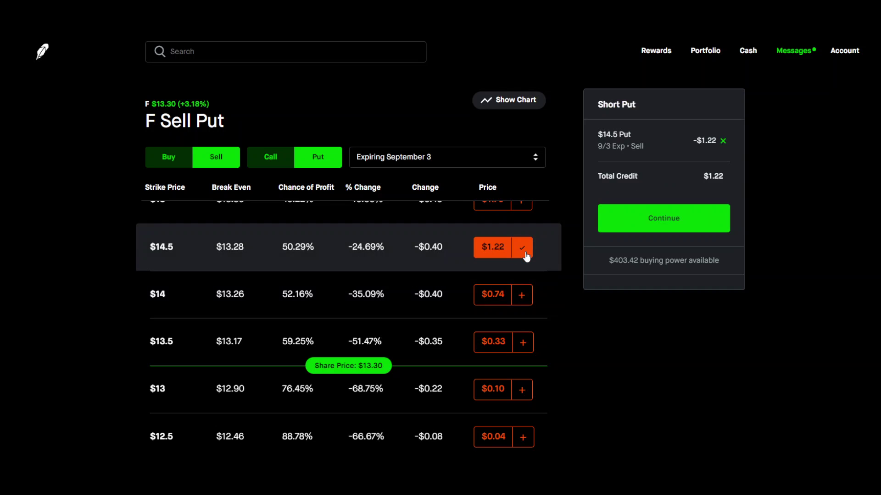
scroll(434, 286, "up", 1)
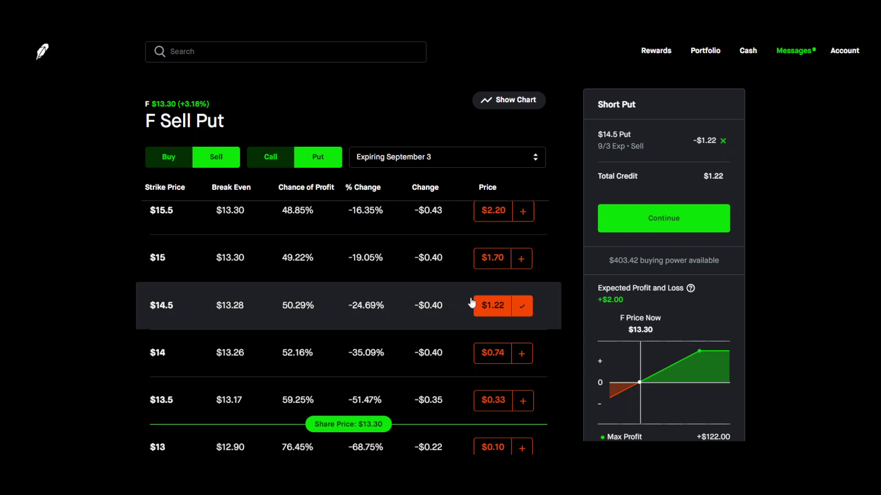
left_click(270, 160)
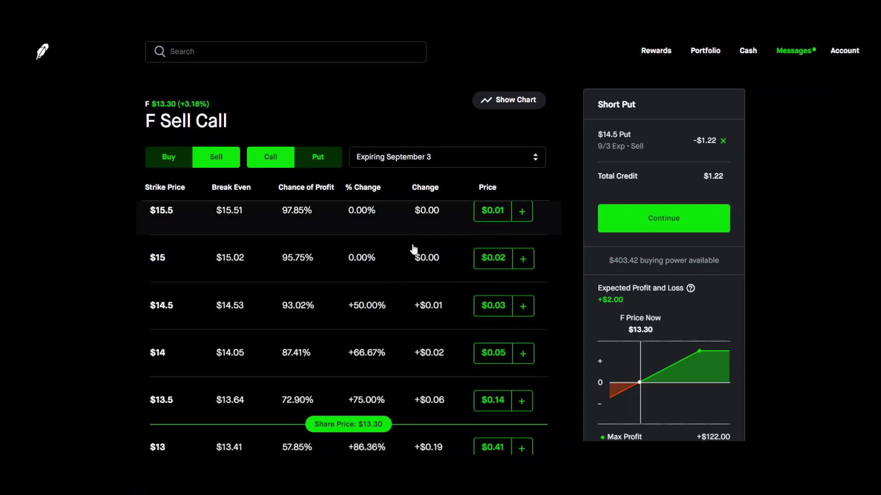
left_click(524, 263)
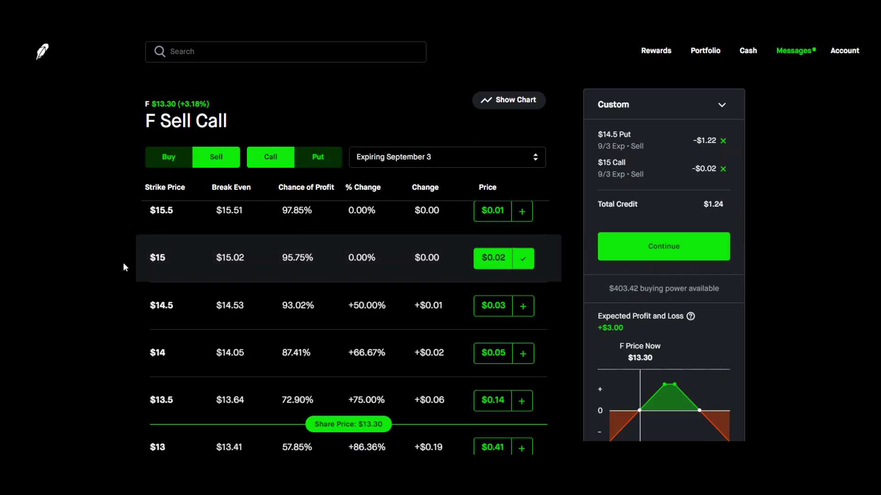
scroll(204, 276, "up", 1)
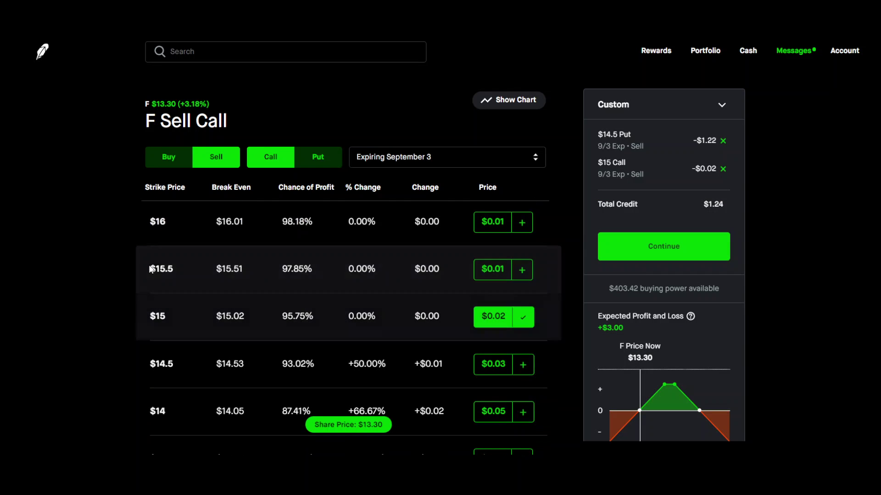
left_click(167, 160)
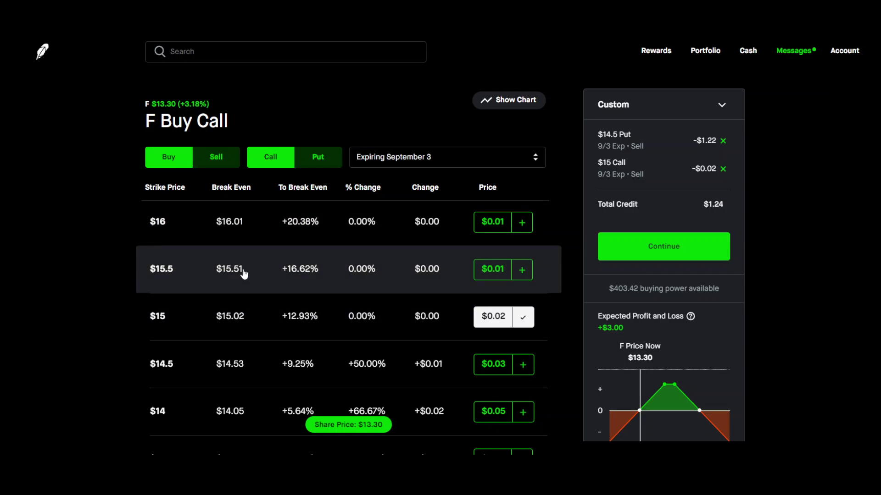
left_click(522, 270)
Step: Scroll the order panel to review the $1.23 total credit and P&L chart
scroll(636, 314, "down", 3)
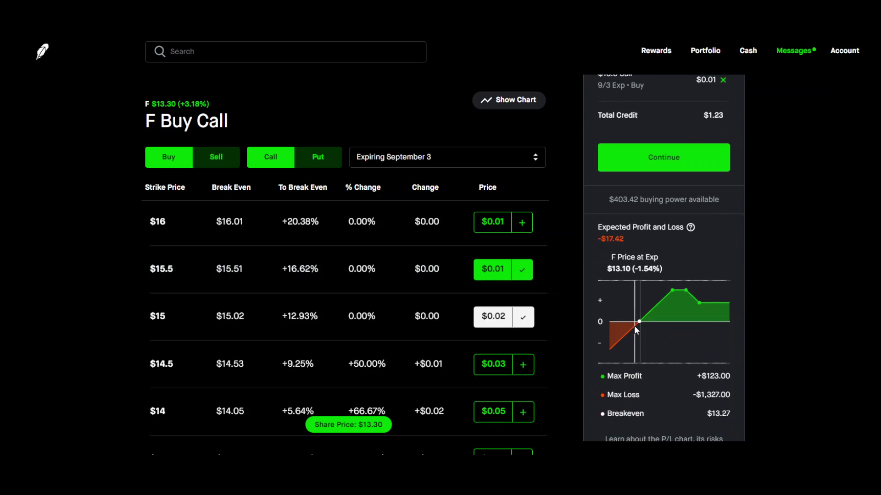
scroll(658, 354, "up", 3)
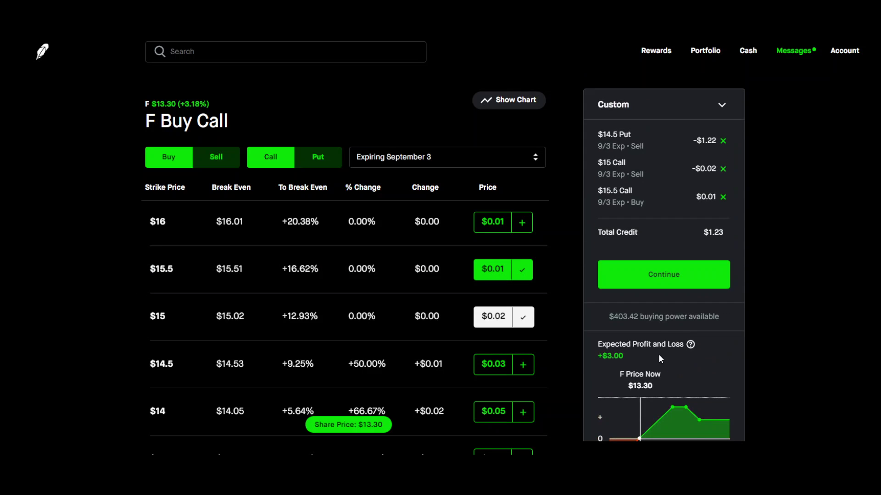
scroll(654, 338, "down", 1)
scroll(654, 337, "up", 1)
scroll(659, 342, "down", 2)
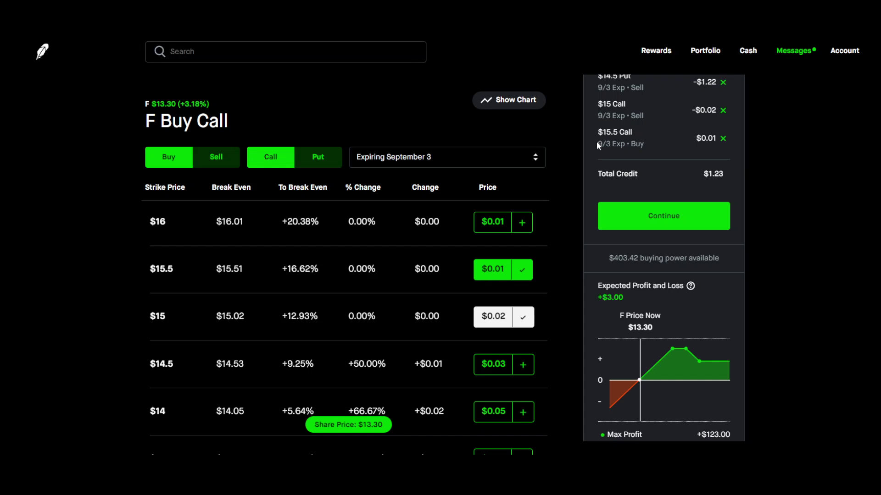
scroll(610, 146, "up", 2)
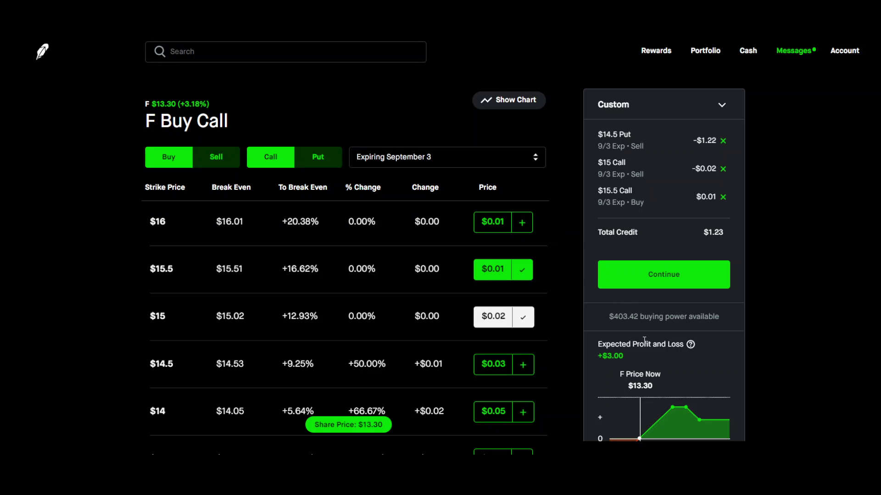
Step: Scroll to the P&L summary: +$123.00 max profit, -$1,327.00 max loss, $13.27 breakeven
scroll(636, 342, "down", 1)
scroll(651, 349, "down", 1)
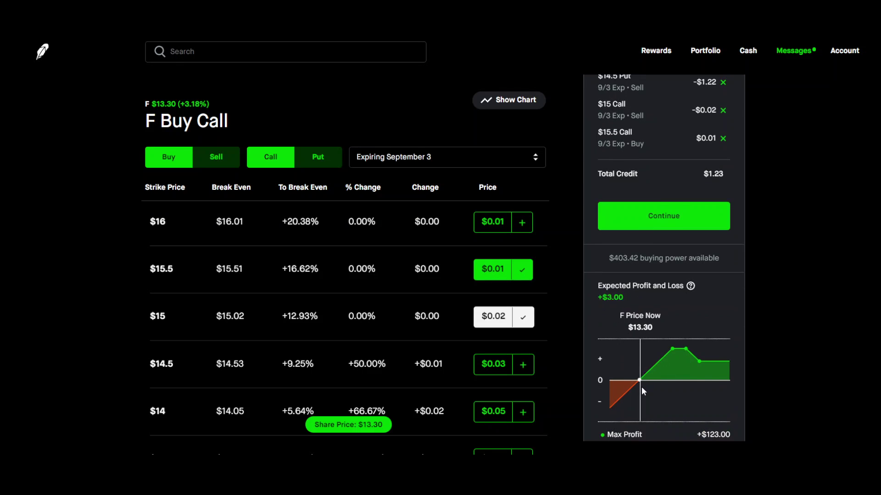
scroll(639, 376, "down", 1)
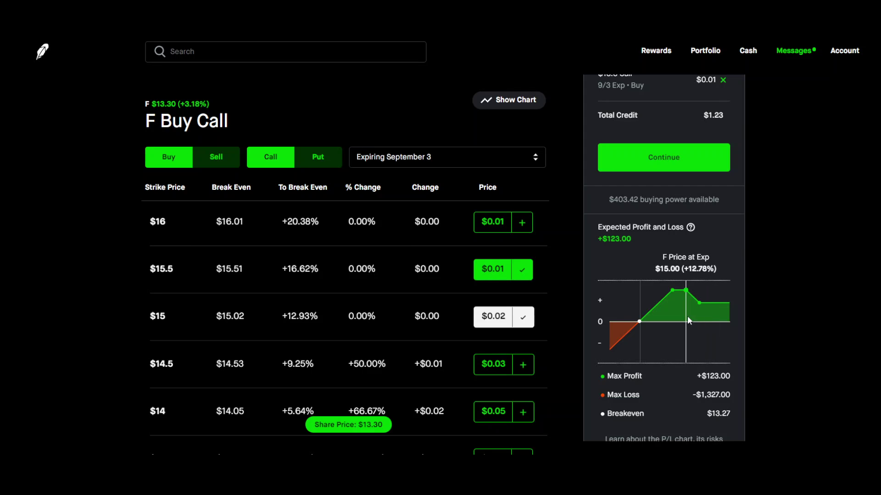
Step: Confirm the September 3 expiration and scroll up to the three legs and $1.23 credit
left_click(467, 159)
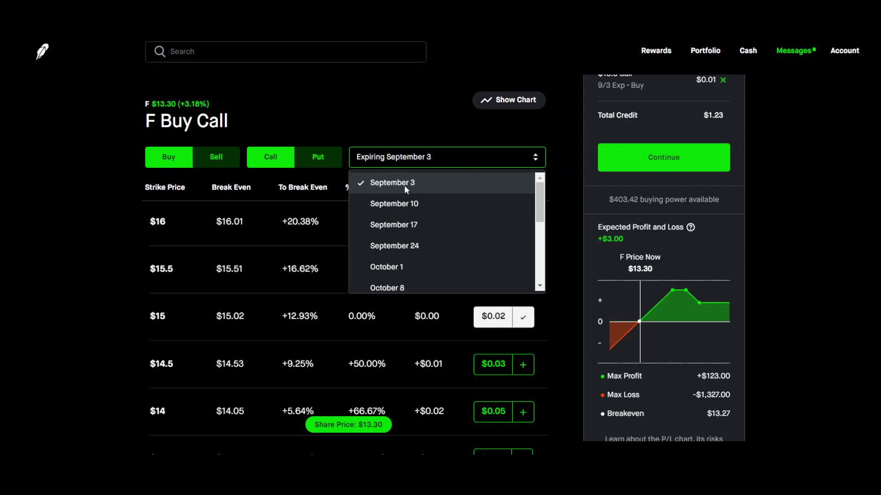
left_click(432, 160)
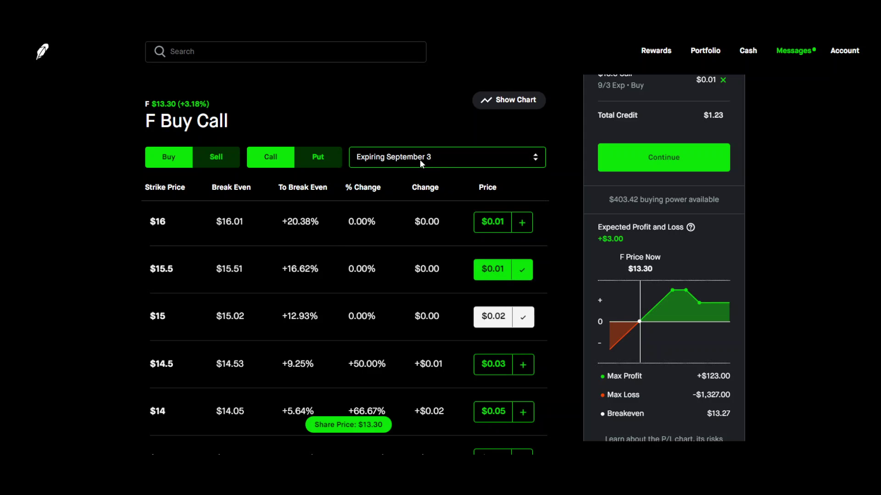
left_click(420, 159)
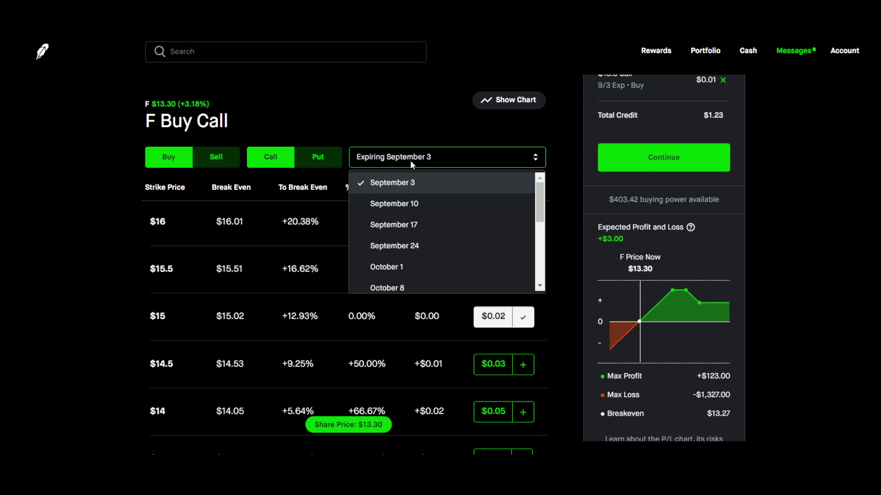
left_click(409, 161)
left_click(418, 166)
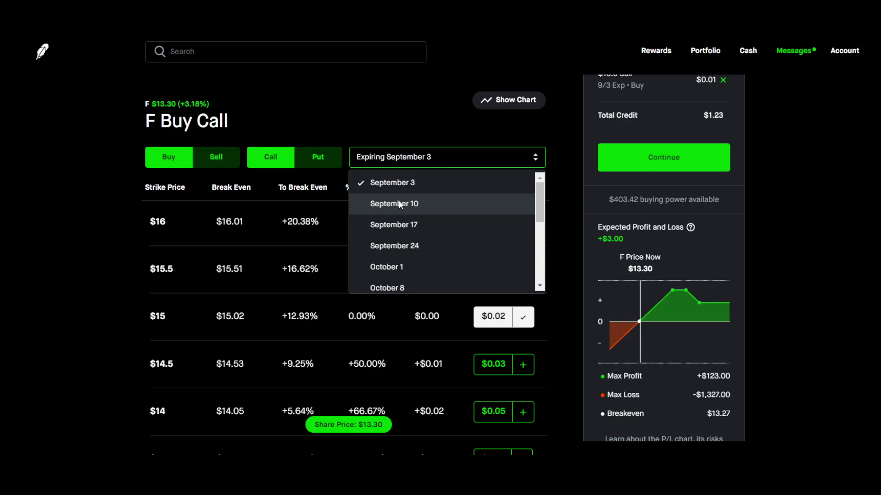
left_click(425, 181)
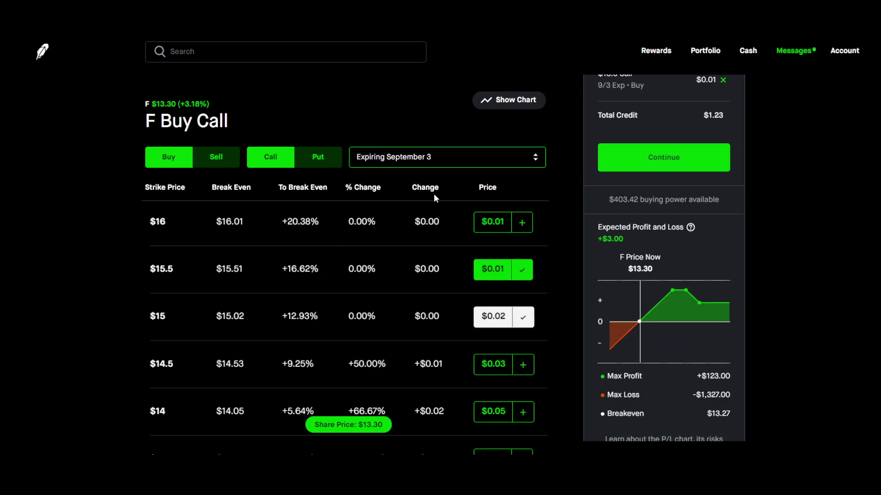
left_click(431, 165)
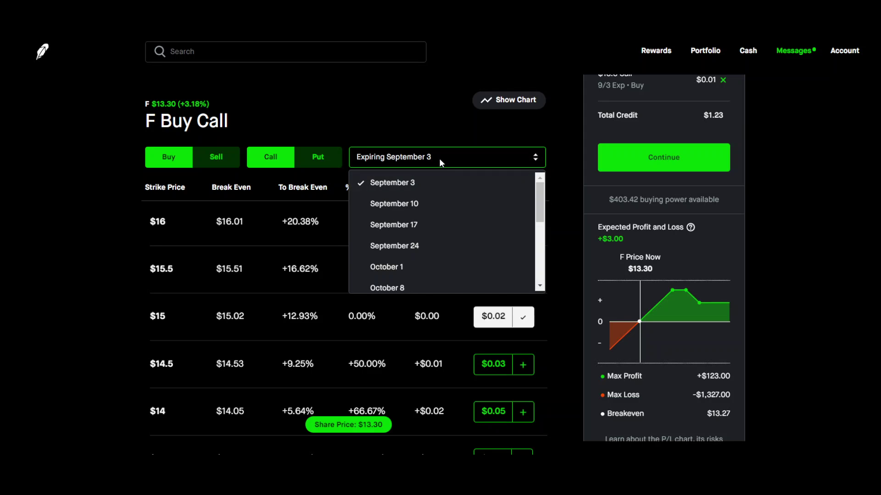
left_click(438, 158)
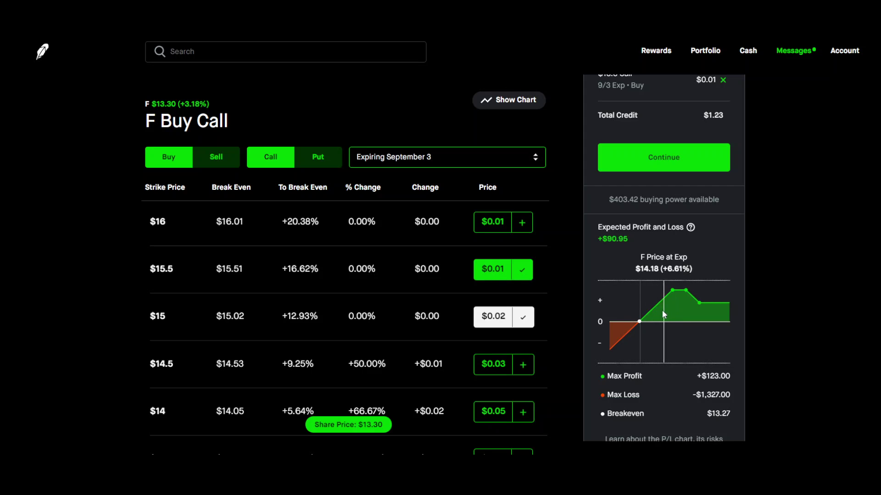
scroll(651, 316, "up", 3)
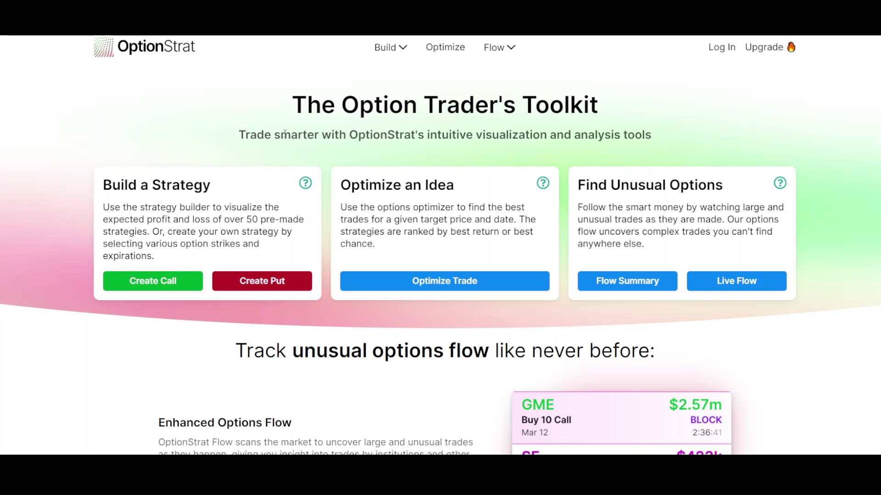
Step: Load OptionStrat's Jade Lizard strategy template
left_click(388, 50)
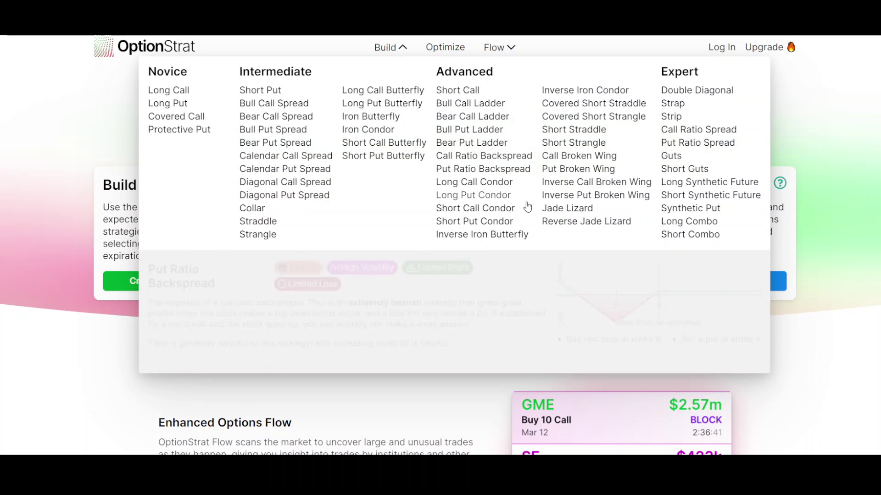
mouse_move(565, 213)
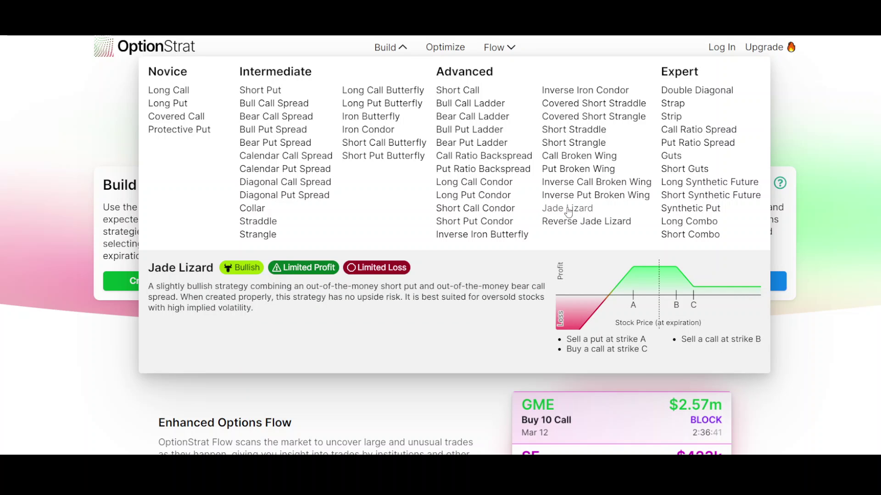
left_click(568, 210)
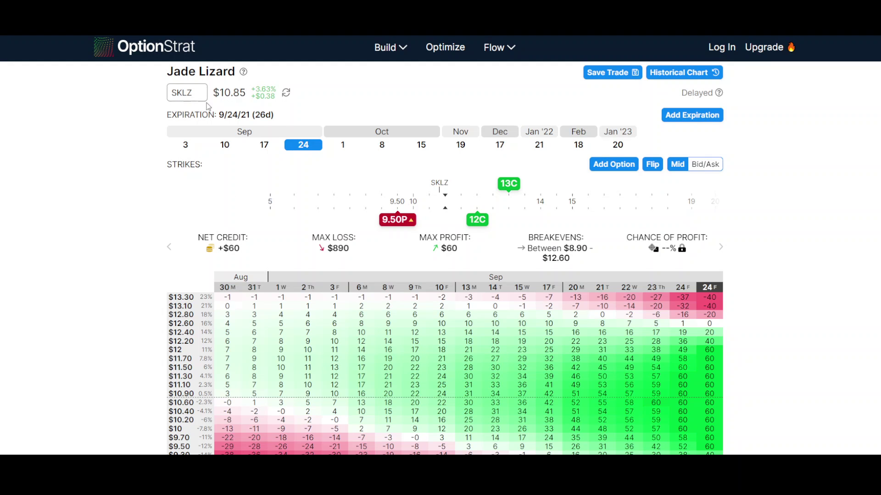
Step: Set the Jade Lizard's underlying to Ford (F) with the September 3 expiration
left_click(184, 97)
type("f")
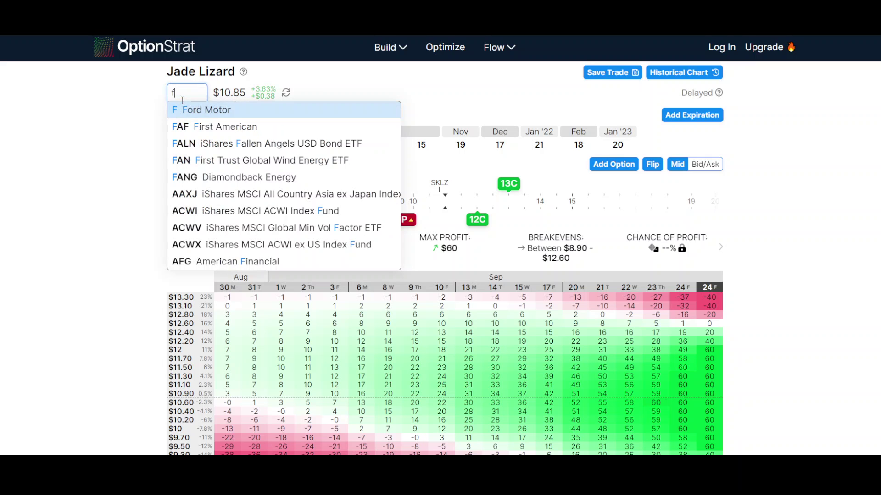
left_click(183, 109)
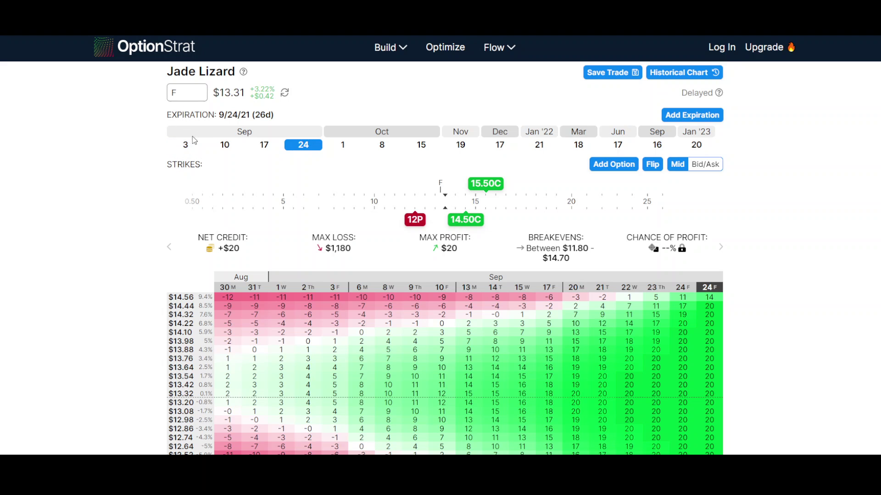
left_click(191, 144)
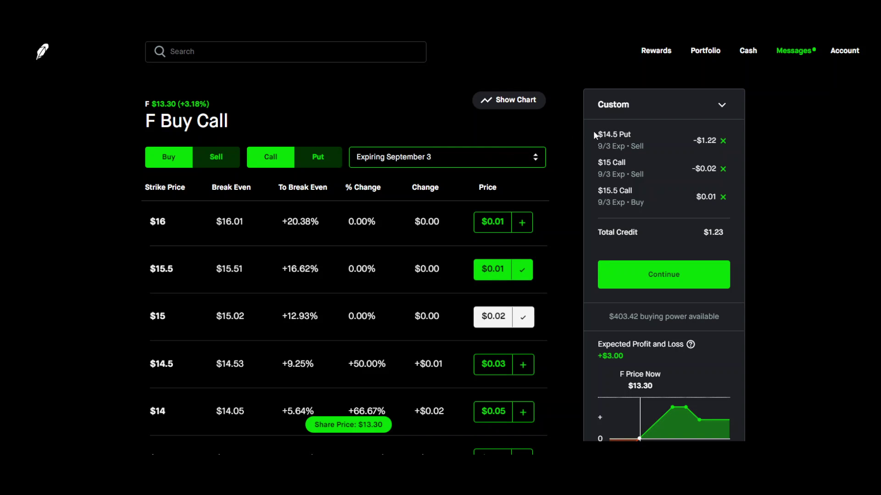
Step: Move the strikes to a 14.50 put and 15 call, matching Robinhood's $123 credit
left_click_drag(595, 134, 659, 201)
left_click(659, 200)
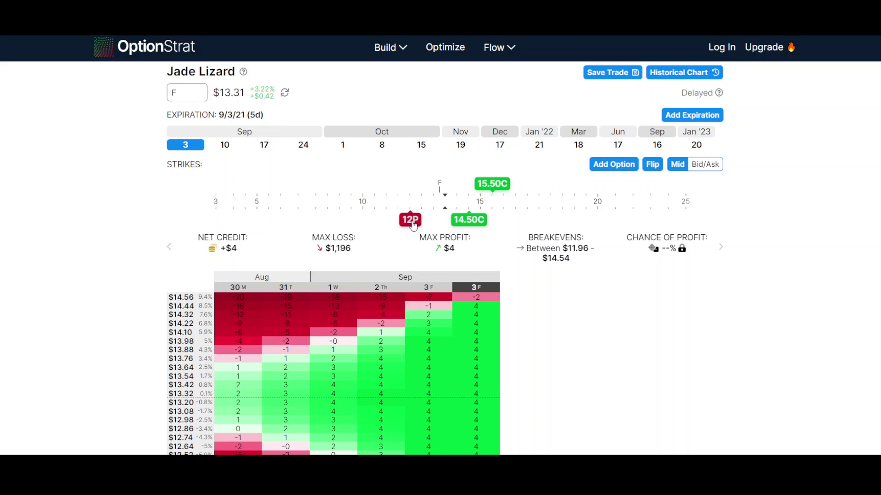
left_click_drag(413, 224, 468, 220)
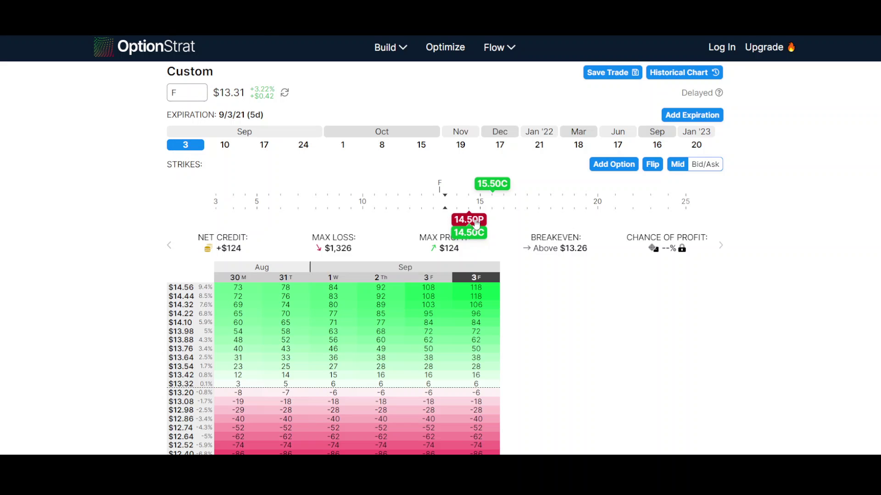
mouse_move(468, 220)
left_mouse_down()
mouse_move(454, 219)
mouse_move(481, 219)
left_mouse_up()
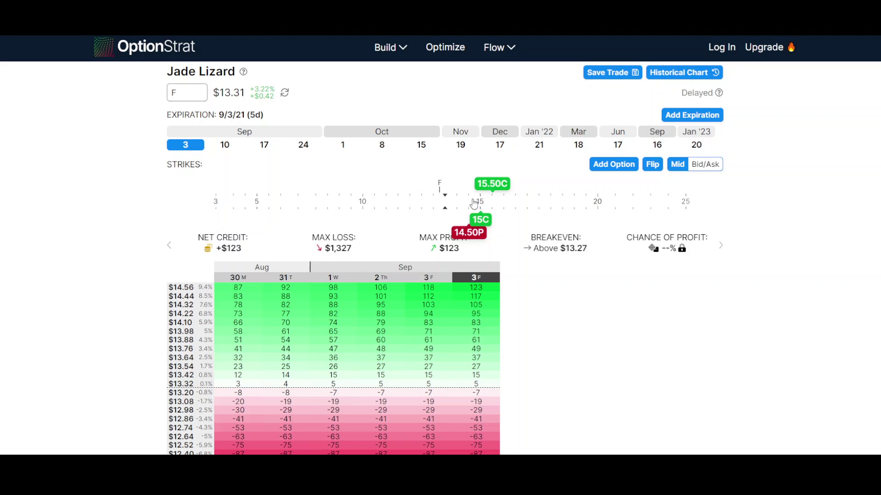
scroll(444, 289, "down", 4)
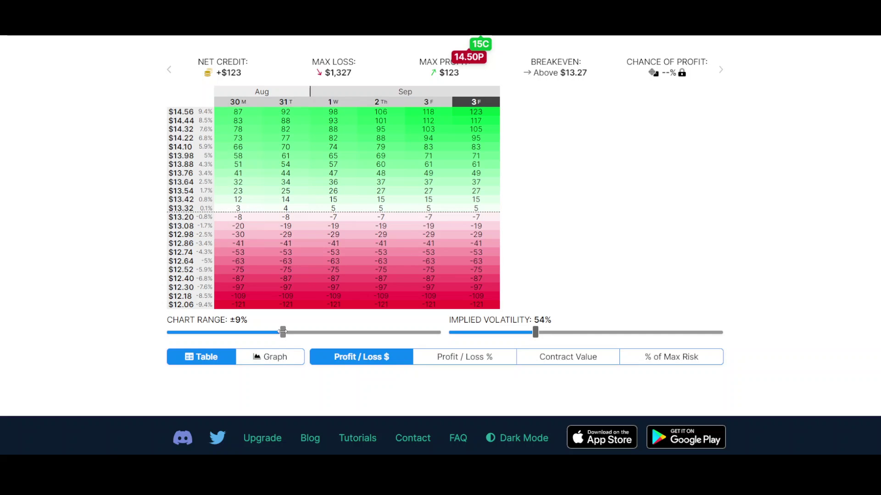
Step: Widen the table's chart range to ±12%, and leave implied volatility reset to 54% after testing it
left_click_drag(283, 331, 327, 335)
left_click_drag(536, 332, 614, 337)
left_click(718, 320)
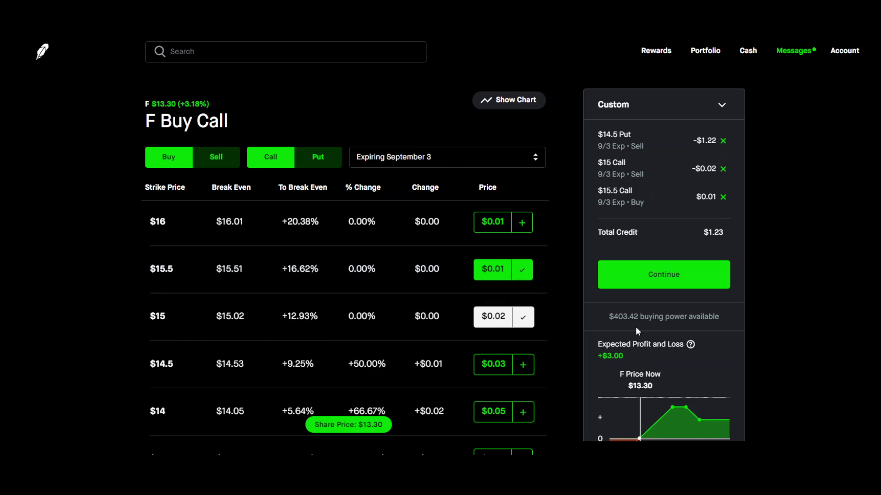
Step: Review the 1-contract order at a $1.23 limit, Good for Day
left_click(683, 277)
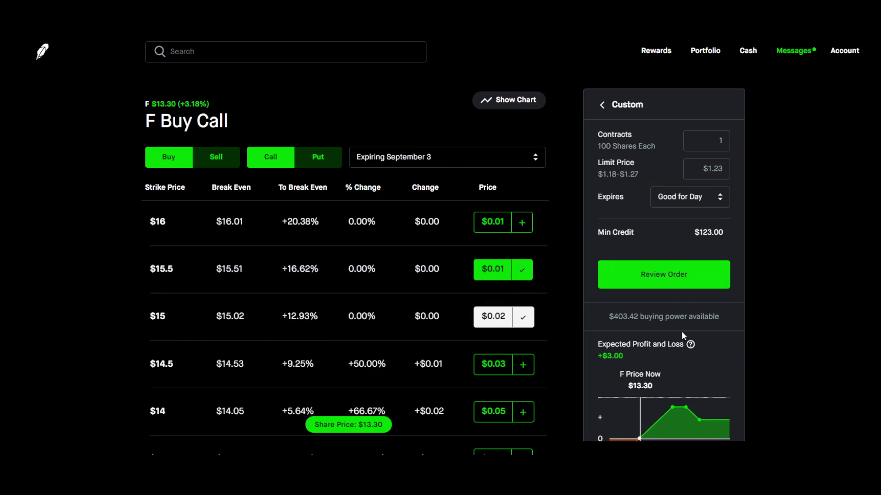
left_click(684, 277)
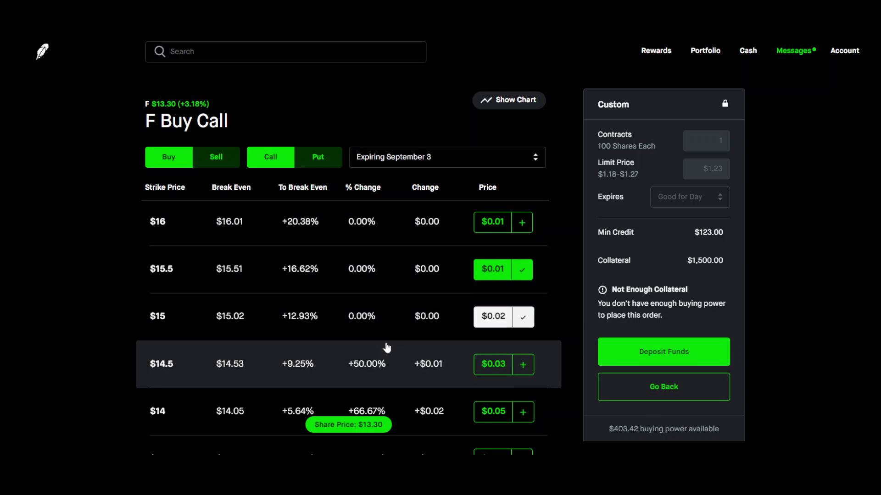
Step: Dismiss the collateral warning and review the P/L chart: $123 max profit, $1,327 max loss, $13.27 breakeven
left_click(675, 394)
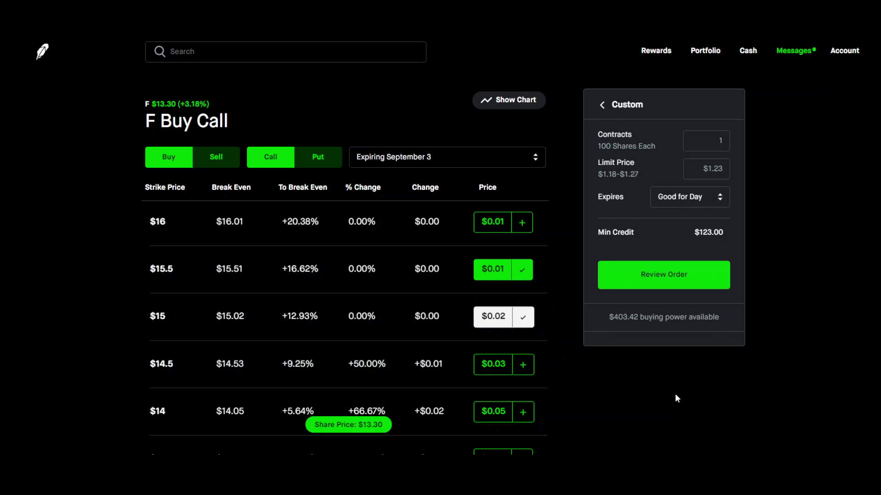
scroll(668, 363, "down", 3)
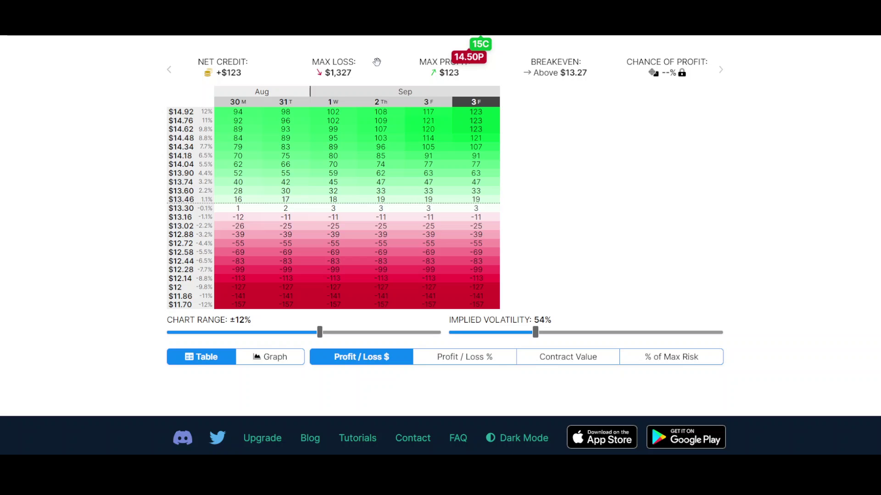
scroll(407, 148, "up", 5)
left_click(386, 47)
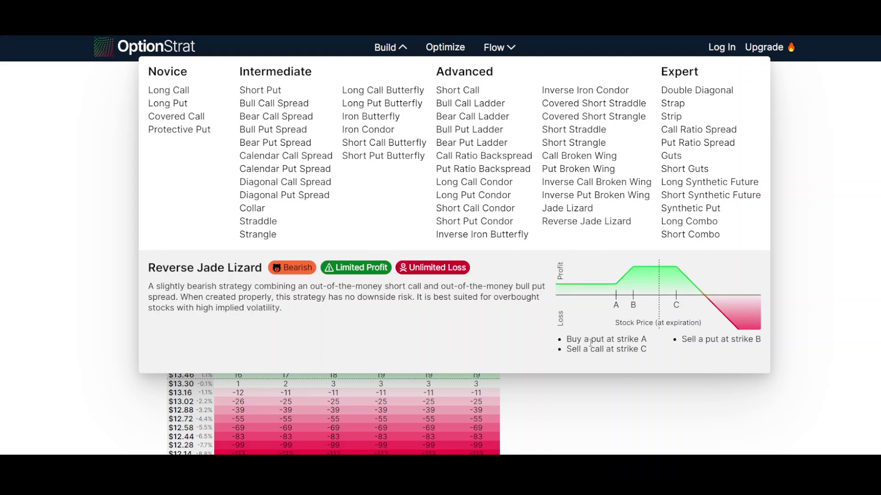
Step: Highlight the Reverse Jade Lizard's put legs in the strategy menu, then close the menu
left_click_drag(575, 340, 730, 340)
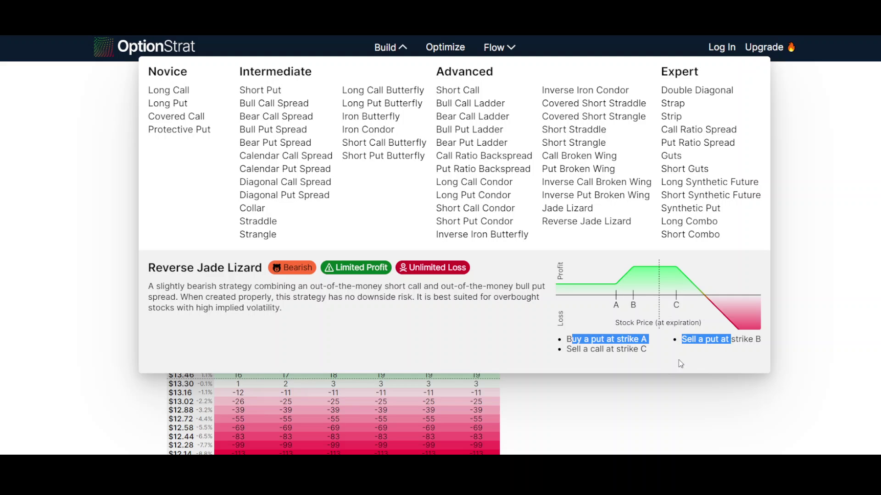
left_click(644, 361)
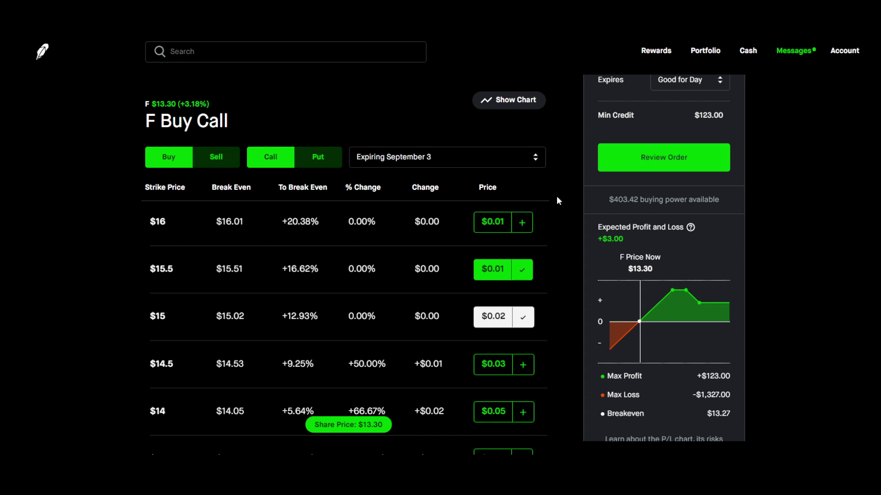
Step: Return to the order legs list and remove all three existing legs
scroll(182, 236, "up", 7)
scroll(182, 236, "down", 8)
scroll(729, 183, "up", 8)
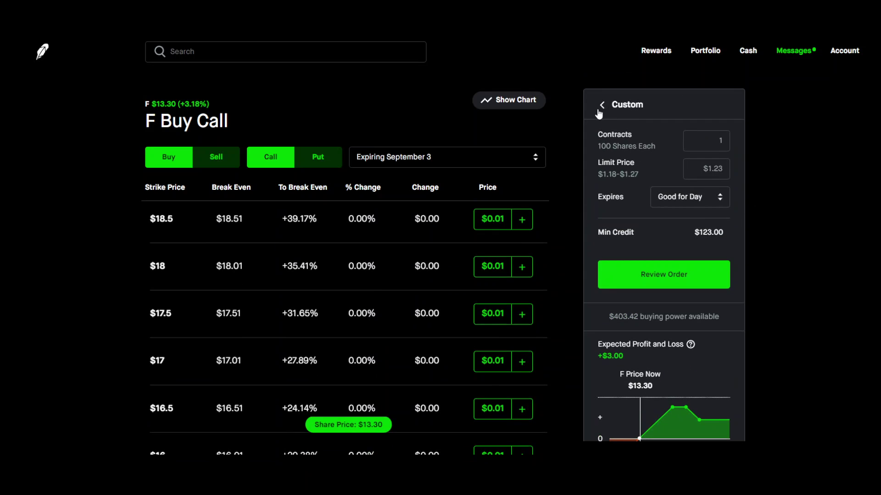
left_click(603, 105)
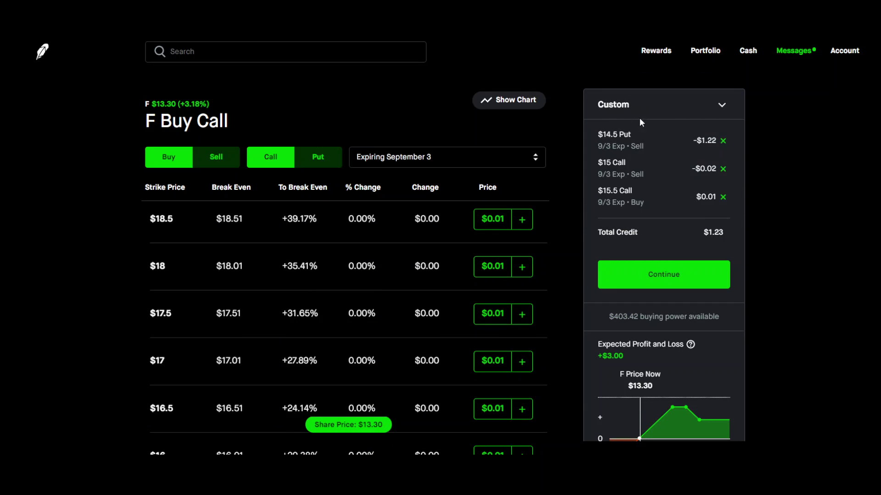
left_click(723, 141)
left_click(723, 142)
left_click(722, 143)
left_click(419, 124)
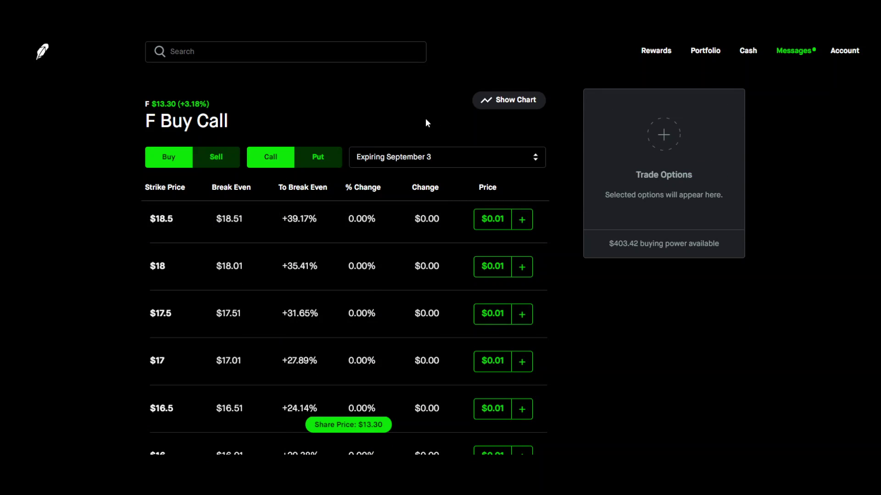
Step: Add a sell $14.5 put (9/3) to the empty order
left_click(222, 160)
left_click(330, 165)
scroll(299, 263, "down", 1)
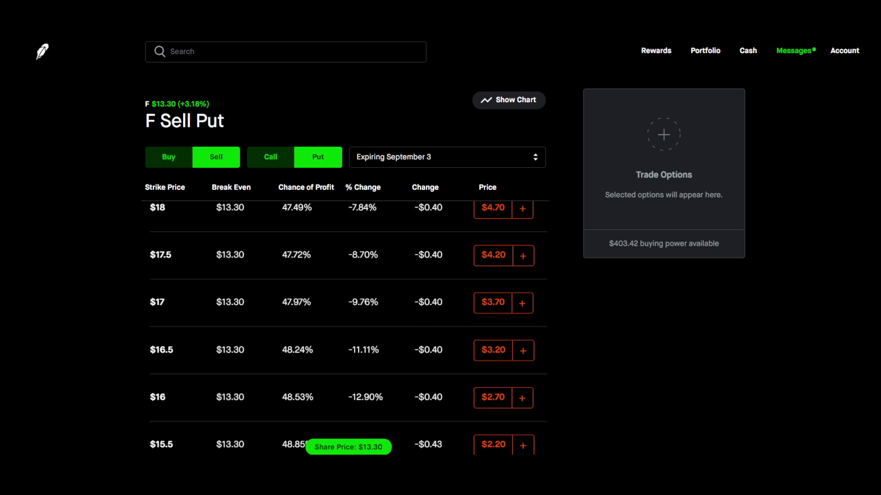
scroll(277, 356, "down", 8)
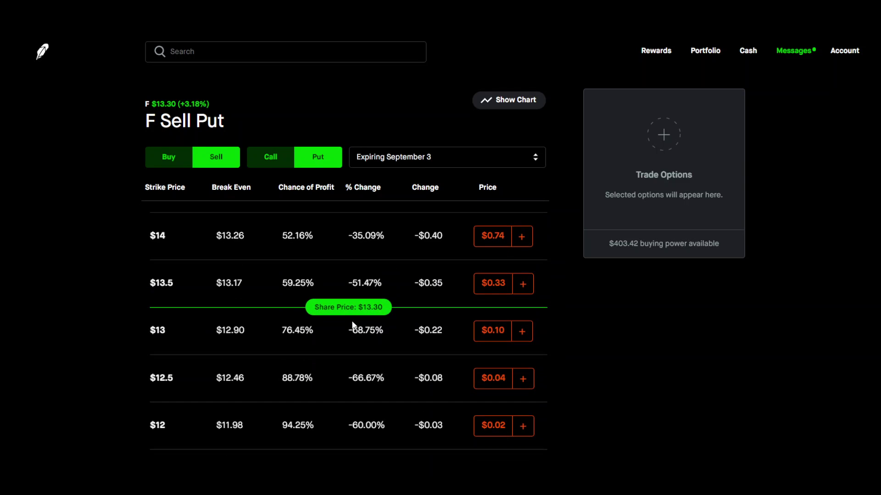
scroll(352, 321, "up", 1)
left_click(522, 248)
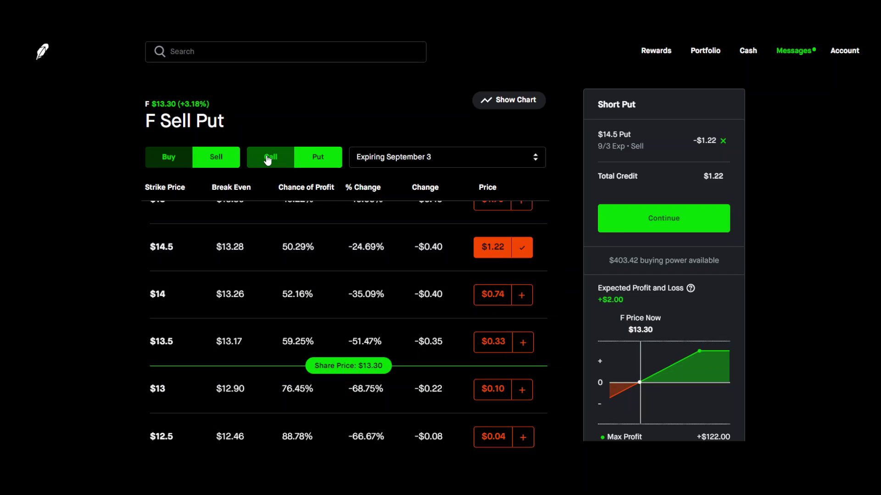
Step: Add a sell $15 call and a buy $15.5 call, for a $1.23 credit
left_click(267, 160)
scroll(520, 239, "up", 1)
left_click(522, 258)
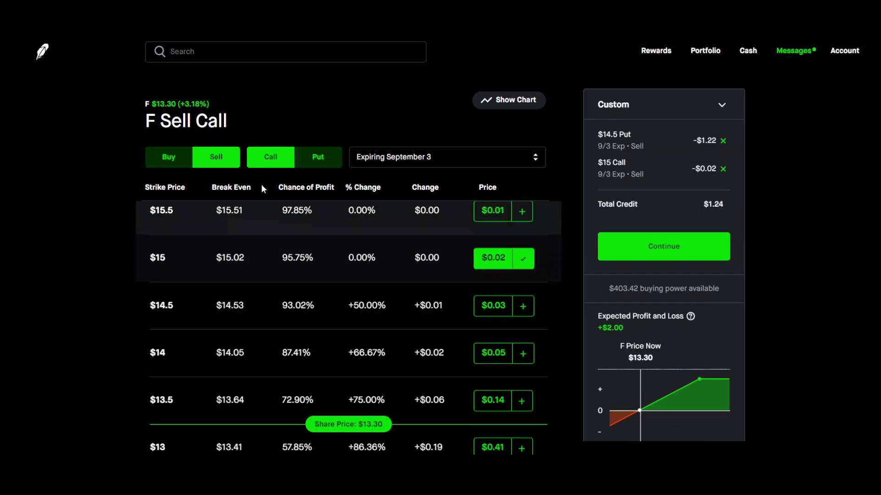
left_click(170, 158)
left_click(522, 212)
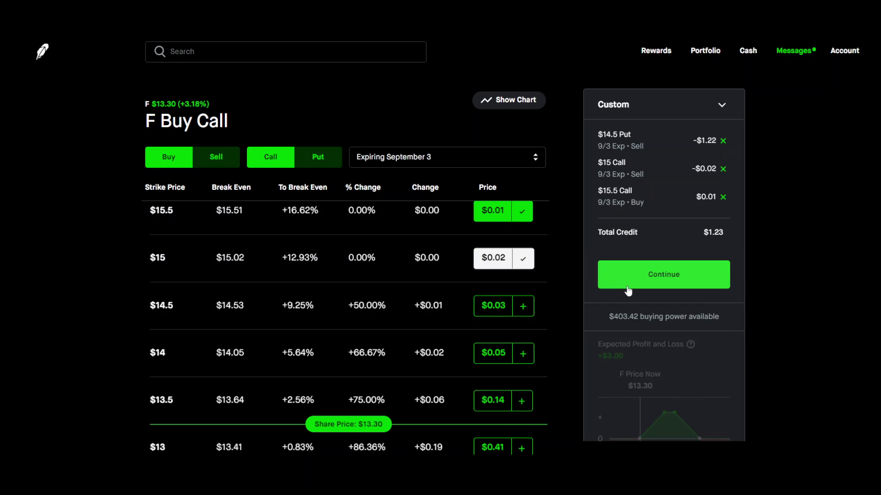
scroll(614, 316, "down", 3)
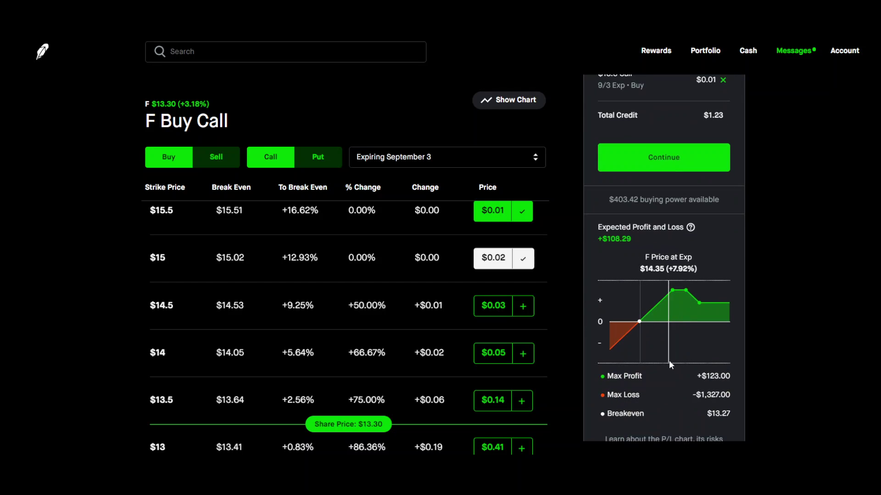